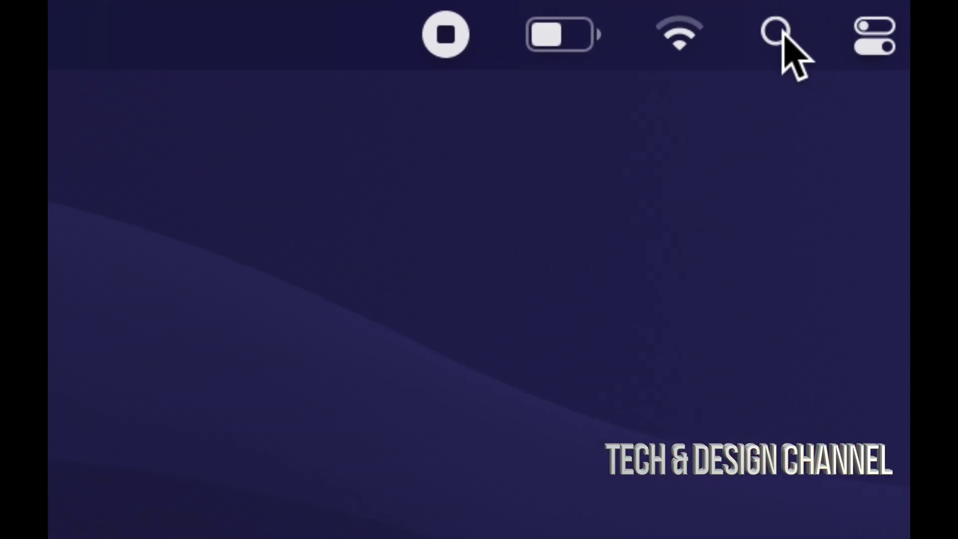
Launch Safari from Spotlight and dismiss the What's New in Safari panel.
{"action": "left_click", "coordinate": [781, 36]}
{"action": "type", "text": "safari"}
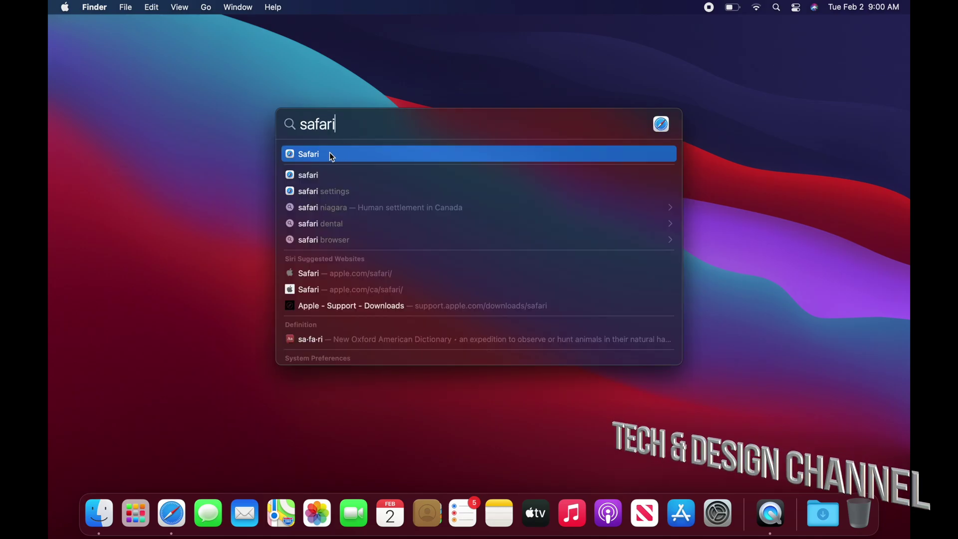
{"action": "left_click", "coordinate": [332, 155]}
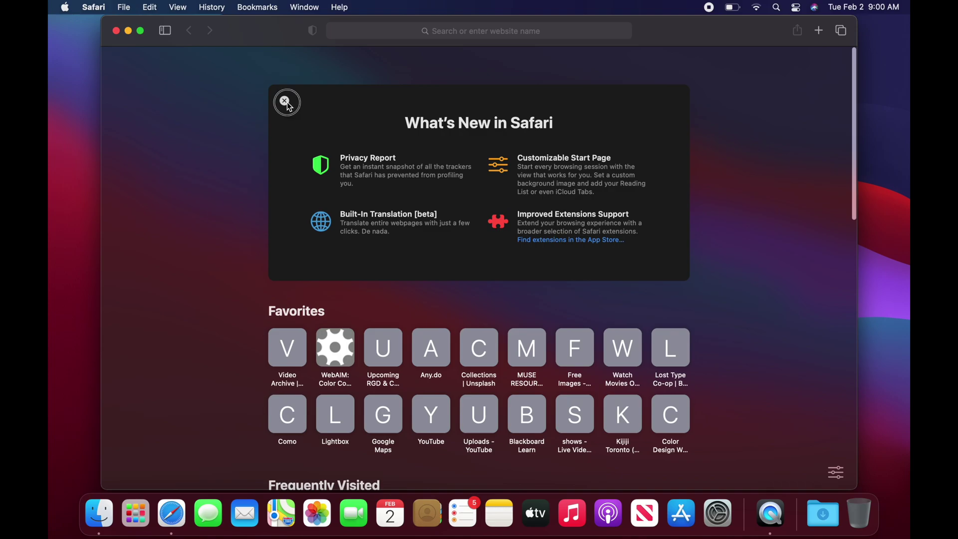
{"action": "left_click", "coordinate": [288, 103]}
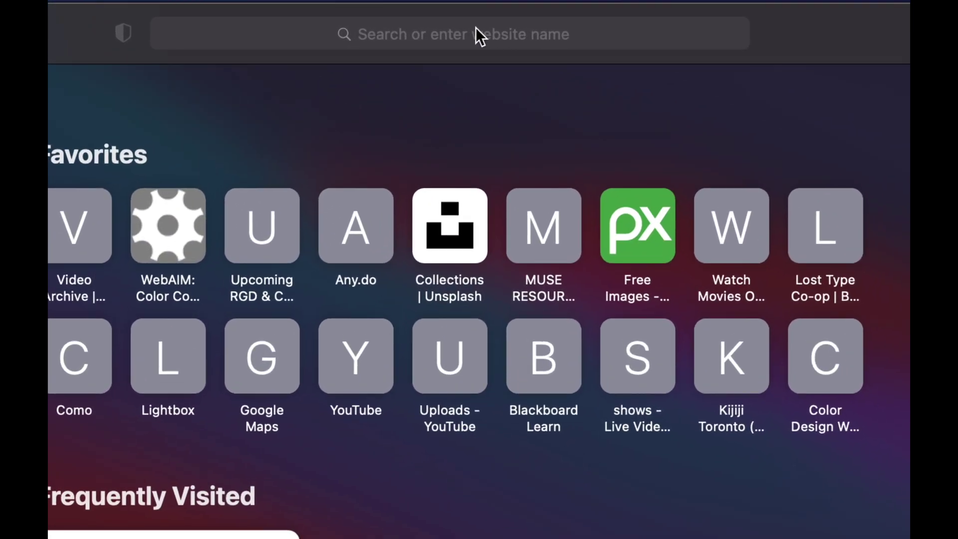
Search Google for 'google chrome' from Safari's address bar.
{"action": "left_click", "coordinate": [475, 27]}
{"action": "type", "text": "google chrome"}
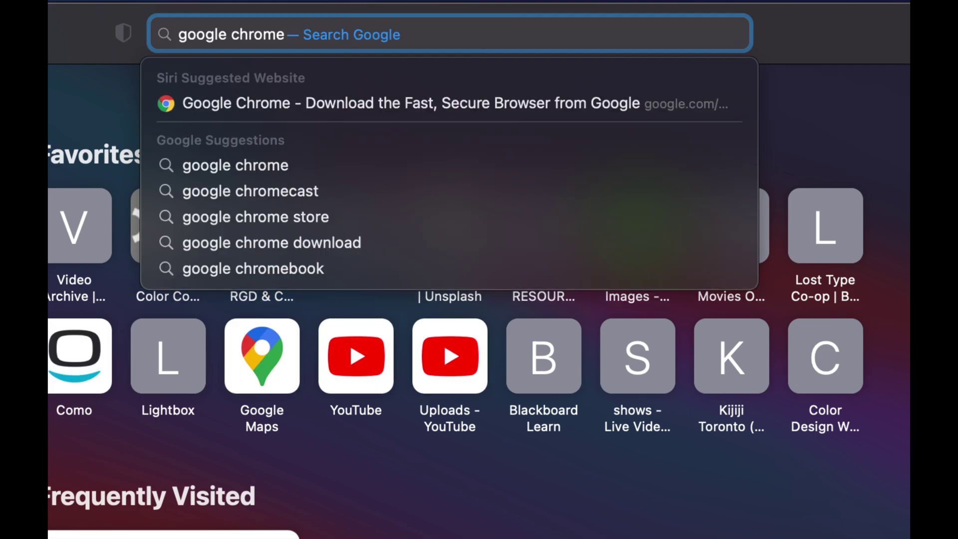
{"action": "key", "text": "Return"}
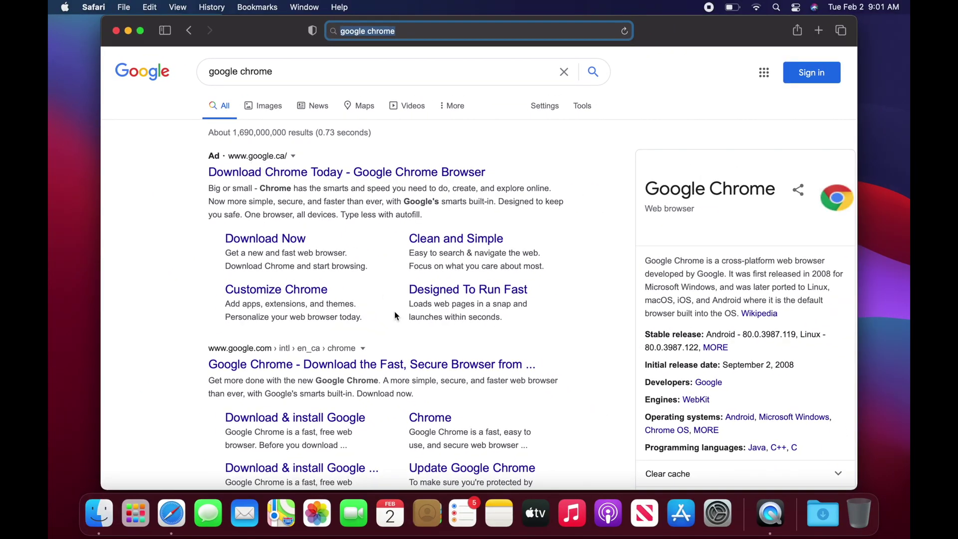
Scroll the 'google chrome' results to find the official Chrome download page link.
{"action": "scroll", "coordinate": [405, 340], "scroll_direction": "down", "scroll_amount": 3}
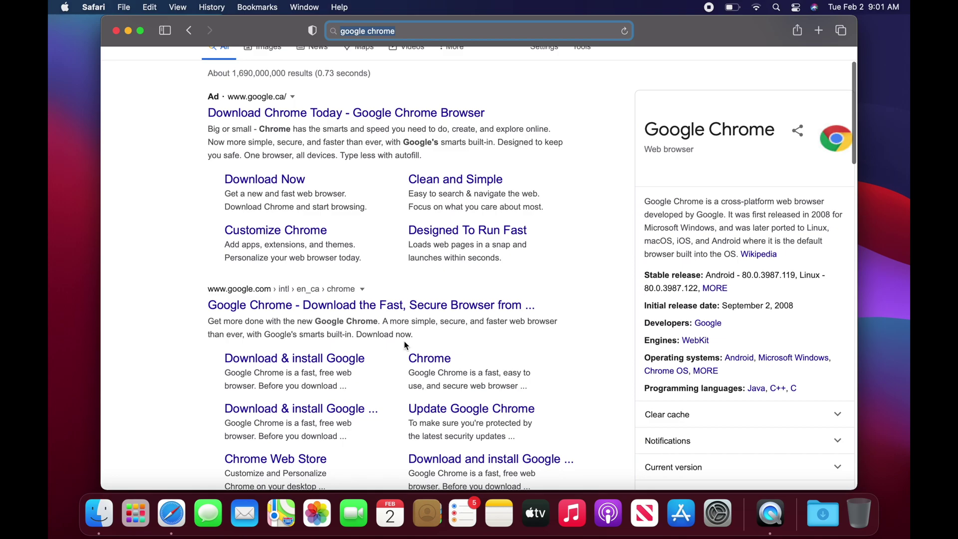
{"action": "scroll", "coordinate": [277, 166], "scroll_direction": "up", "scroll_amount": 3}
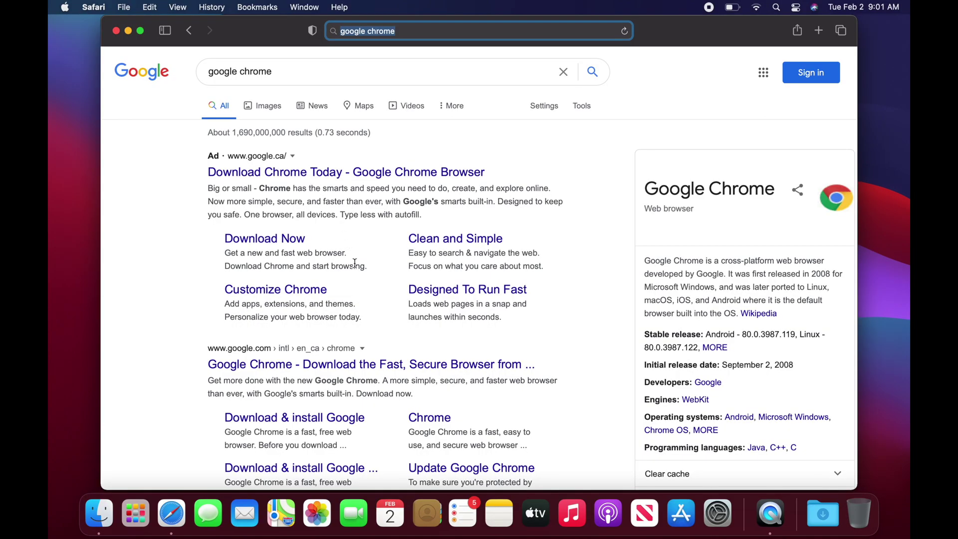
{"action": "scroll", "coordinate": [355, 263], "scroll_direction": "down", "scroll_amount": 2}
{"action": "scroll", "coordinate": [354, 263], "scroll_direction": "down", "scroll_amount": 5}
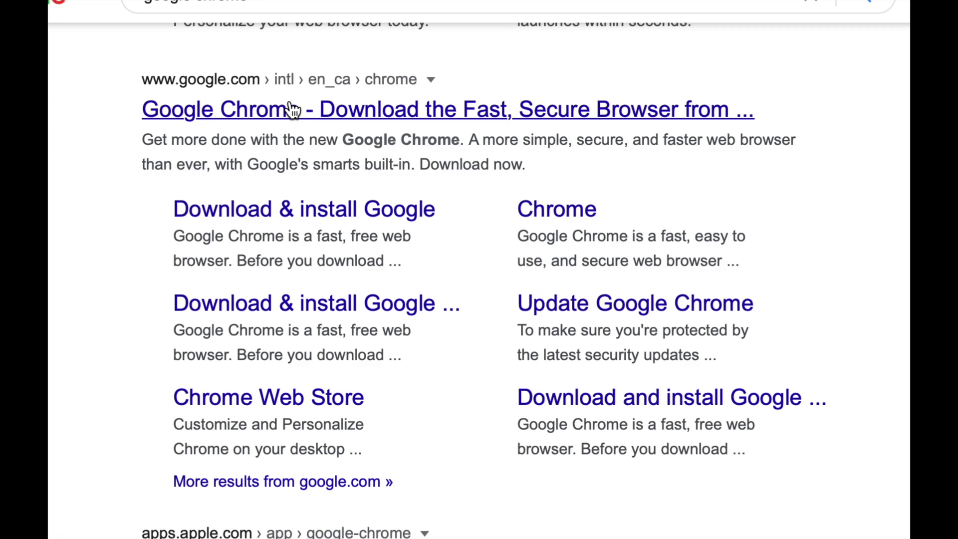
Open the Chrome download page, choose Download Chrome, and check this Mac's chip in the Apple menu.
{"action": "left_click", "coordinate": [337, 110]}
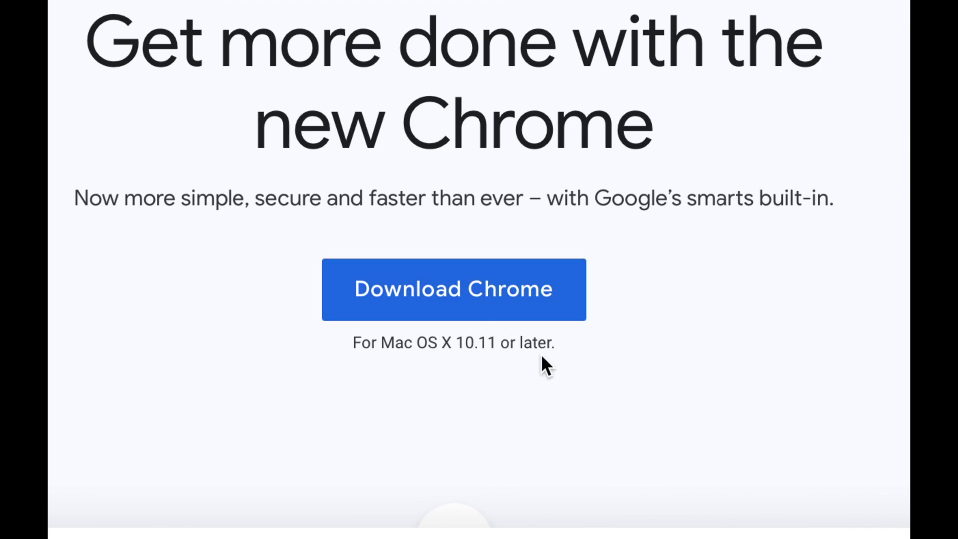
{"action": "left_click", "coordinate": [407, 299]}
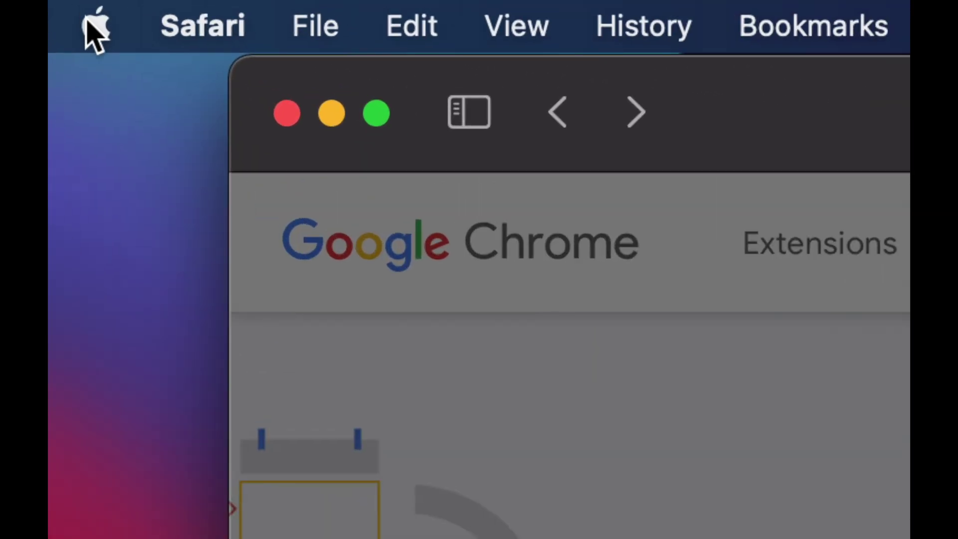
{"action": "left_click", "coordinate": [64, 6]}
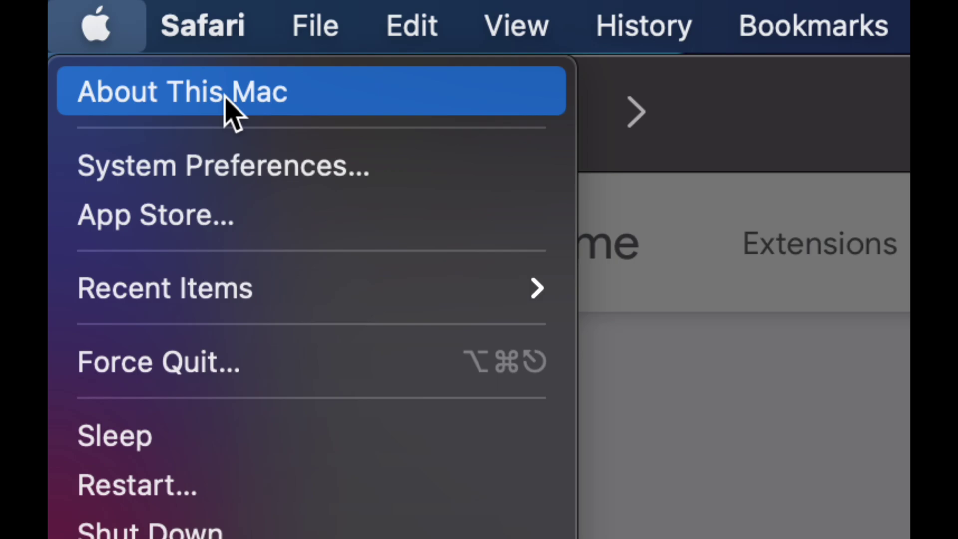
{"action": "key", "text": "Escape"}
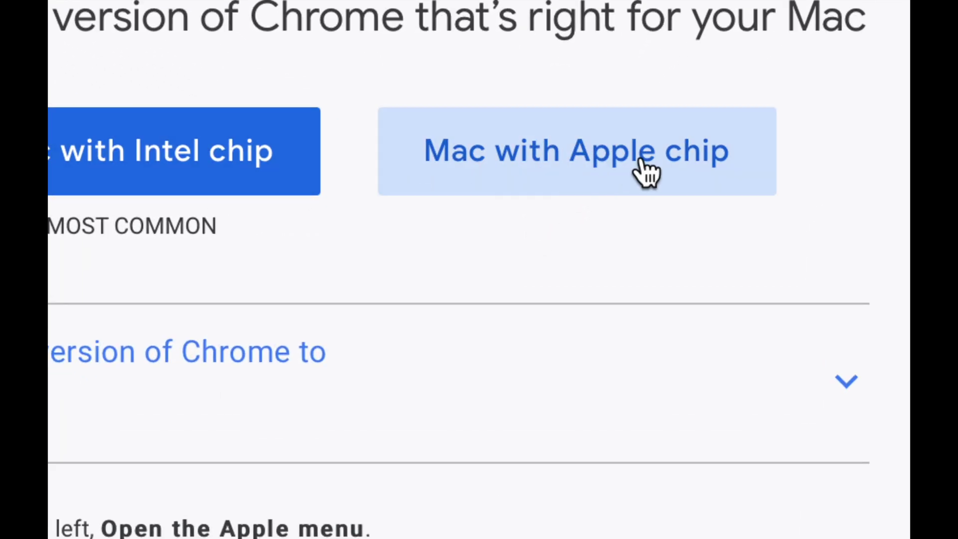
Download Chrome for Mac with Apple chip and allow downloads from google.com.
{"action": "left_click", "coordinate": [613, 166]}
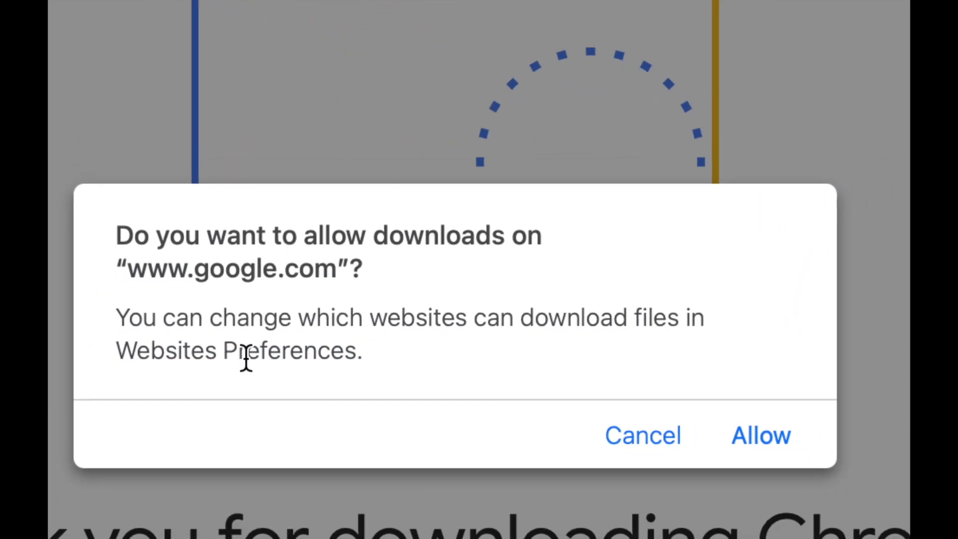
{"action": "left_click", "coordinate": [775, 436]}
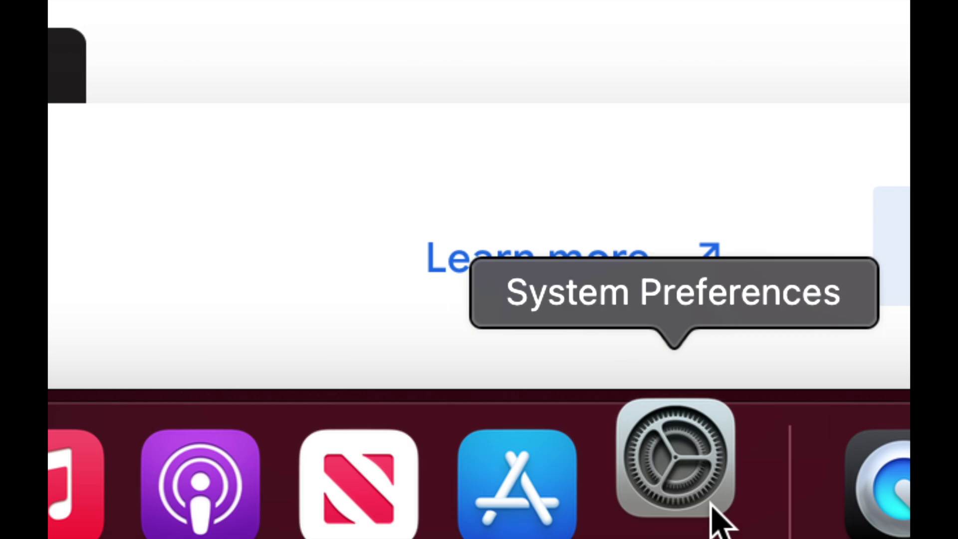
Open Security & Privacy in System Preferences and unlock it for changes.
{"action": "left_click", "coordinate": [713, 505]}
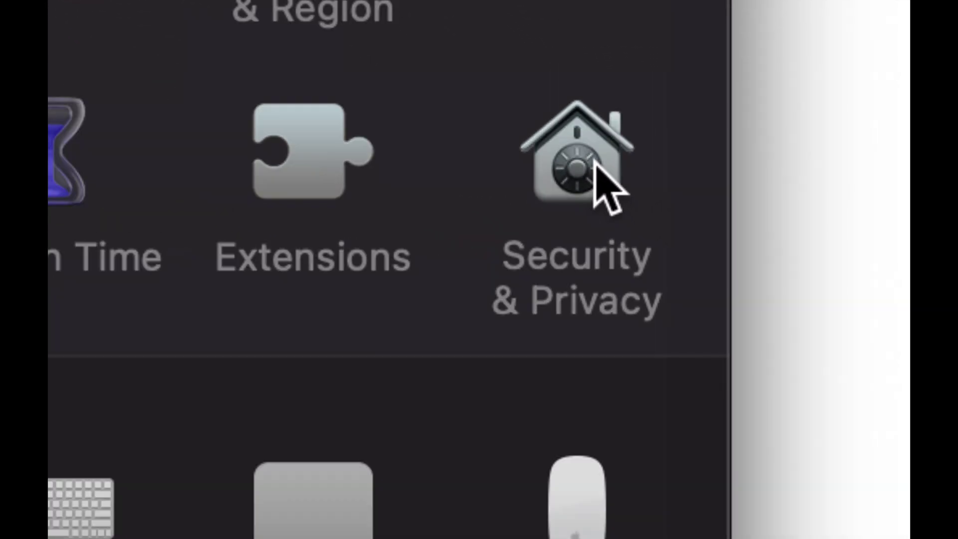
{"action": "left_click", "coordinate": [603, 160]}
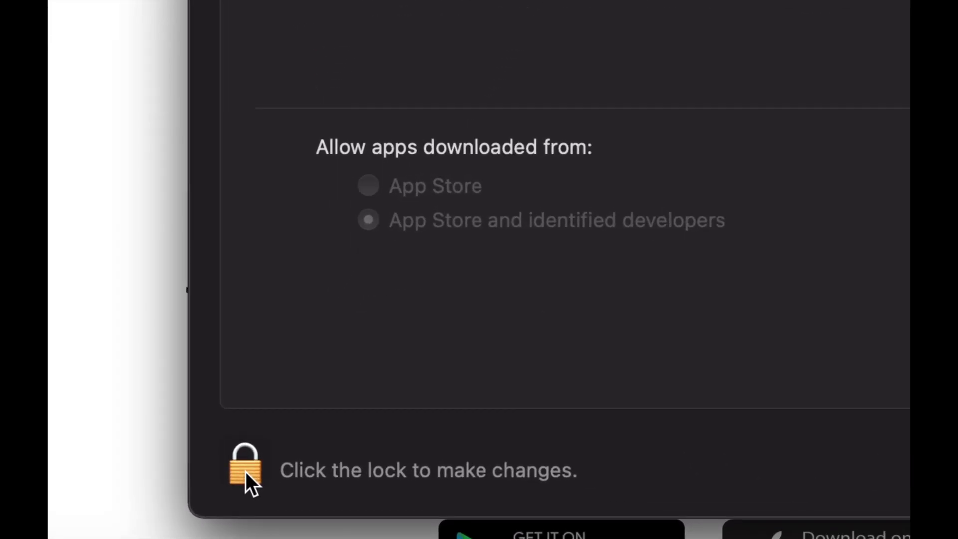
{"action": "left_click", "coordinate": [246, 472]}
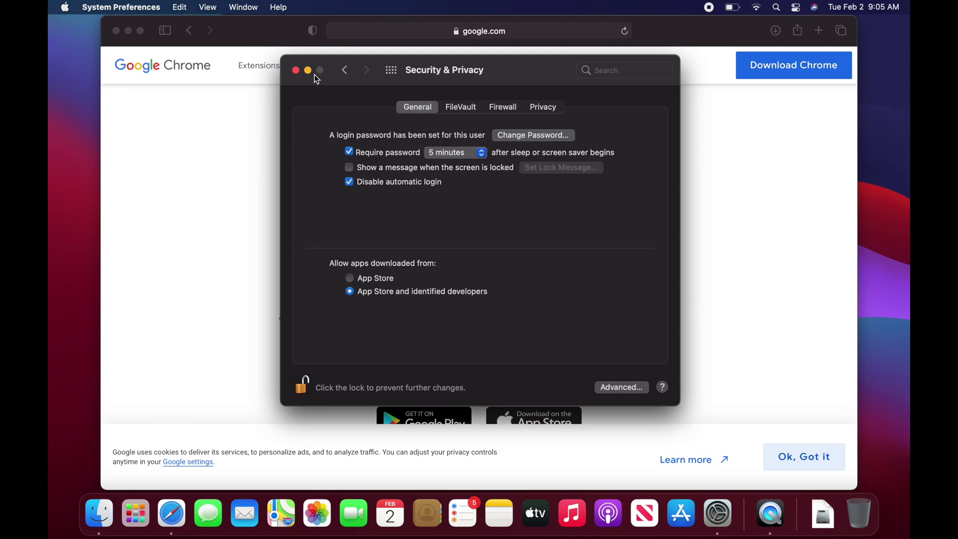
Close Security & Privacy and confirm googlechrome.dmg finished downloading at 172.7 MB.
{"action": "left_click", "coordinate": [295, 70]}
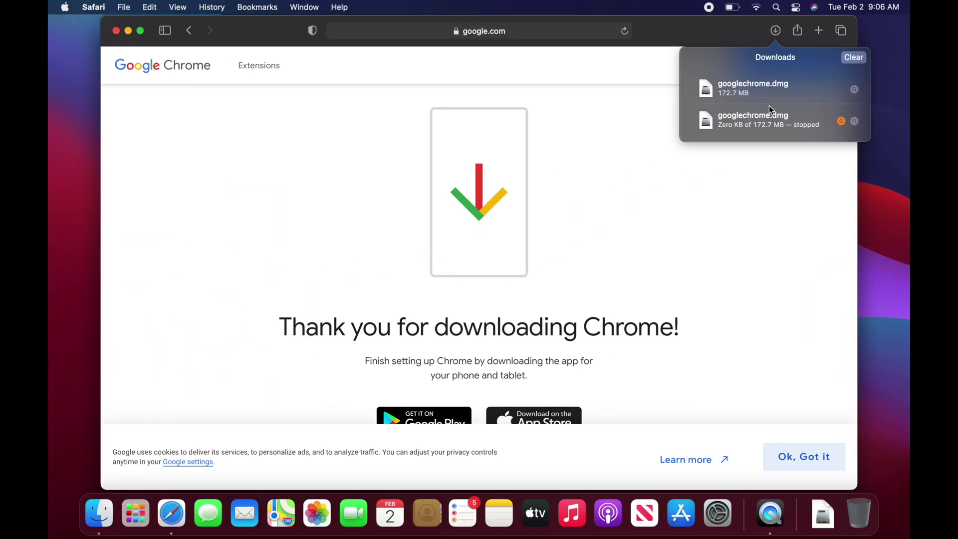
{"action": "left_click", "coordinate": [251, 216]}
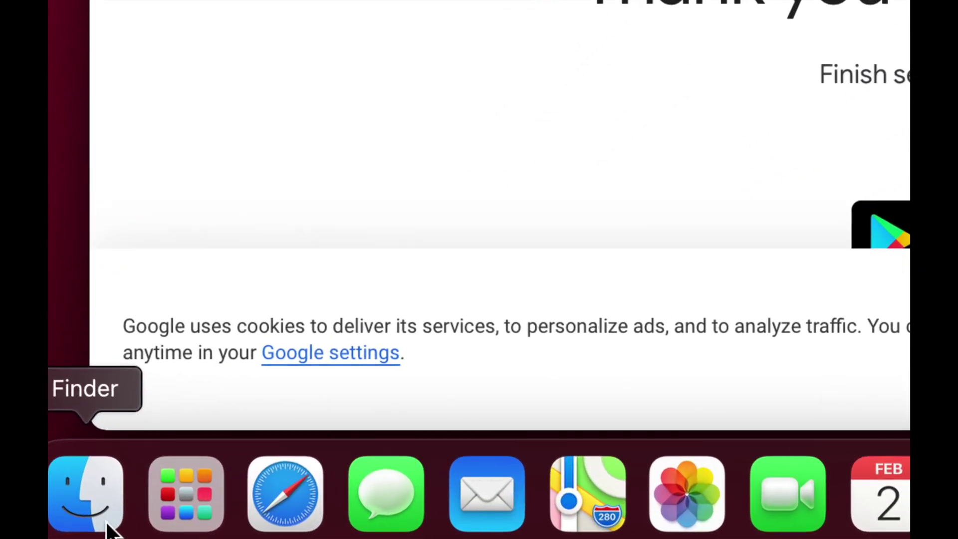
Open the Downloads folder in a Finder window and move it fully into view.
{"action": "left_click", "coordinate": [109, 527]}
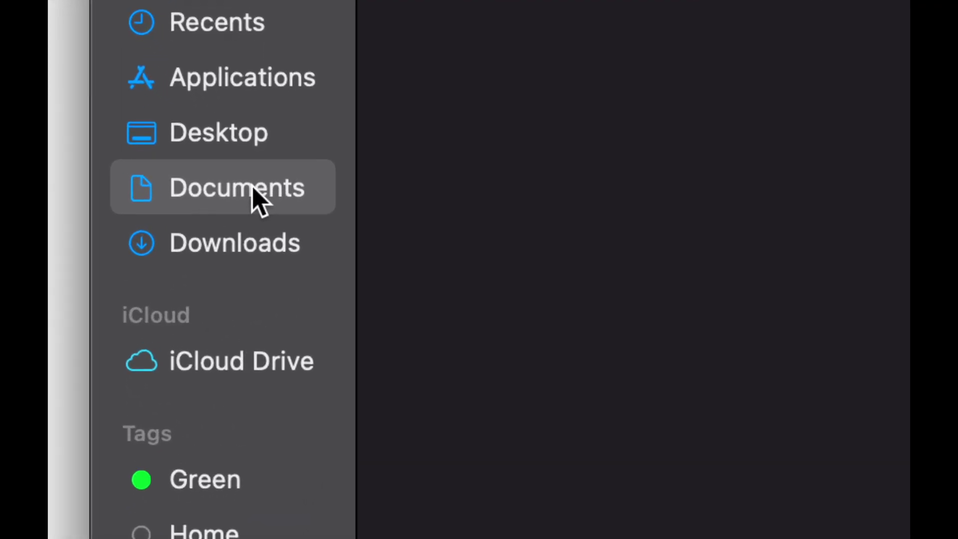
{"action": "left_click", "coordinate": [248, 256]}
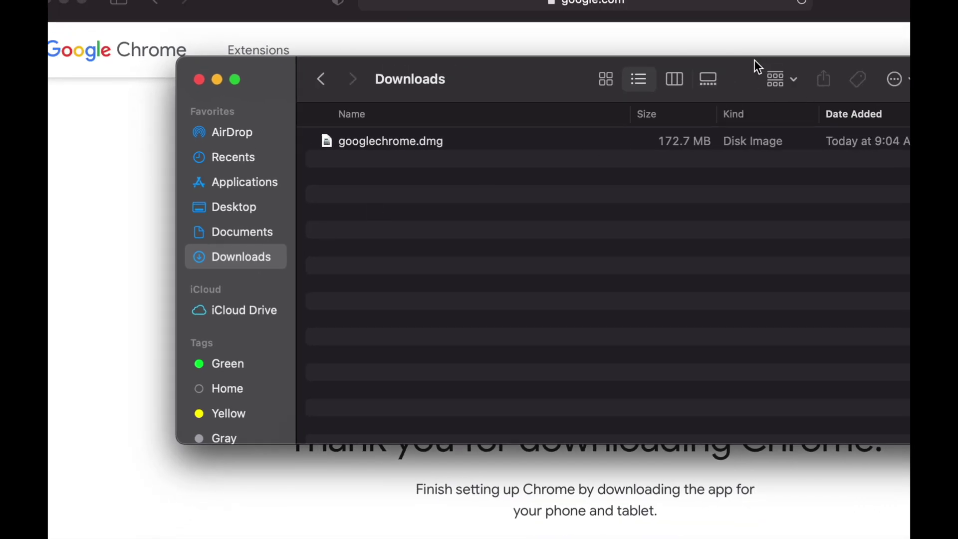
{"action": "left_click_drag", "start_coordinate": [755, 60], "coordinate": [651, 60]}
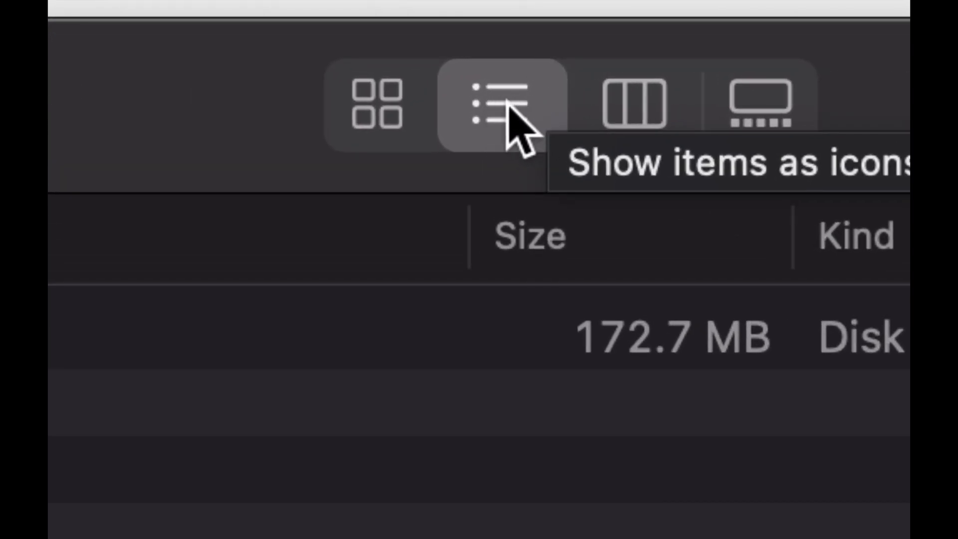
Show Downloads as large icons and reposition the googlechrome.dmg icon in the window.
{"action": "left_click", "coordinate": [390, 103]}
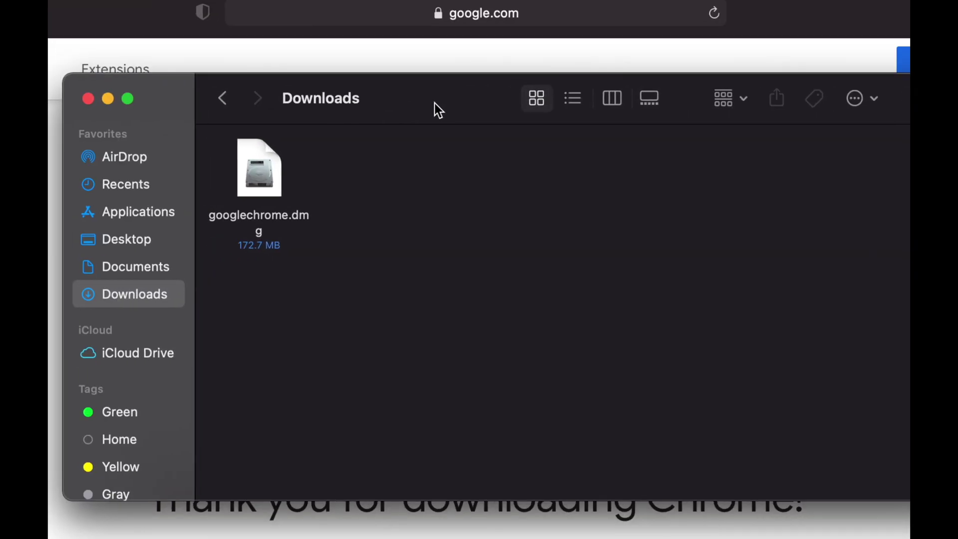
{"action": "left_click_drag", "start_coordinate": [438, 109], "coordinate": [425, 109]}
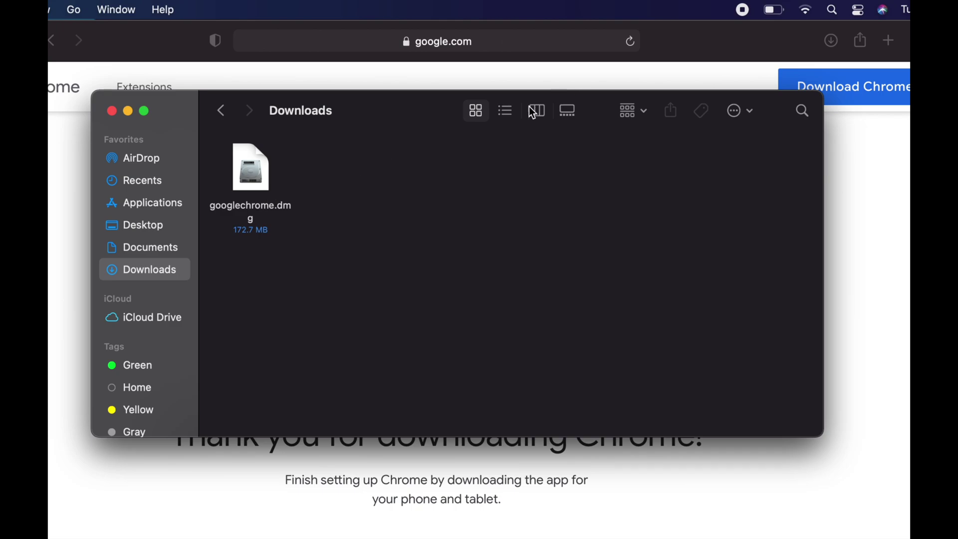
{"action": "left_click", "coordinate": [559, 97]}
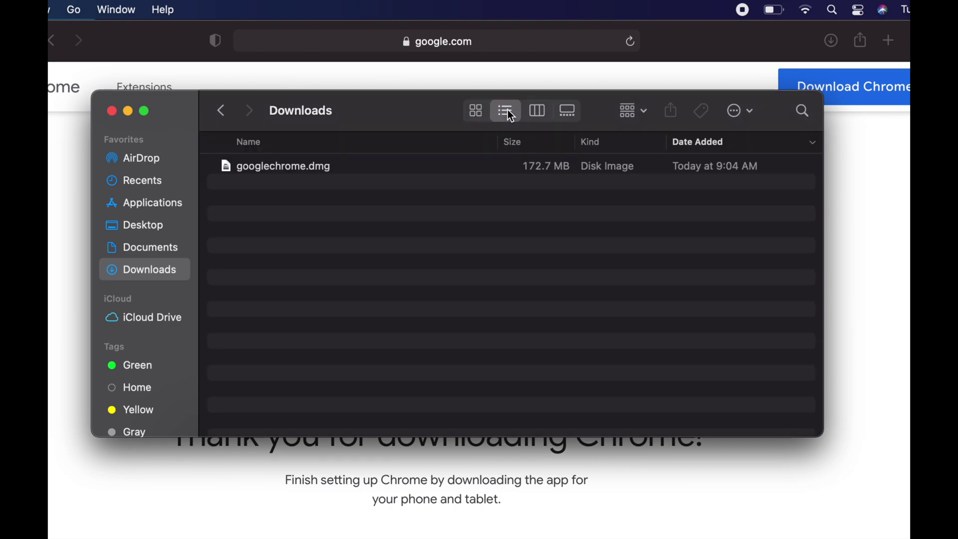
{"action": "left_click", "coordinate": [478, 110]}
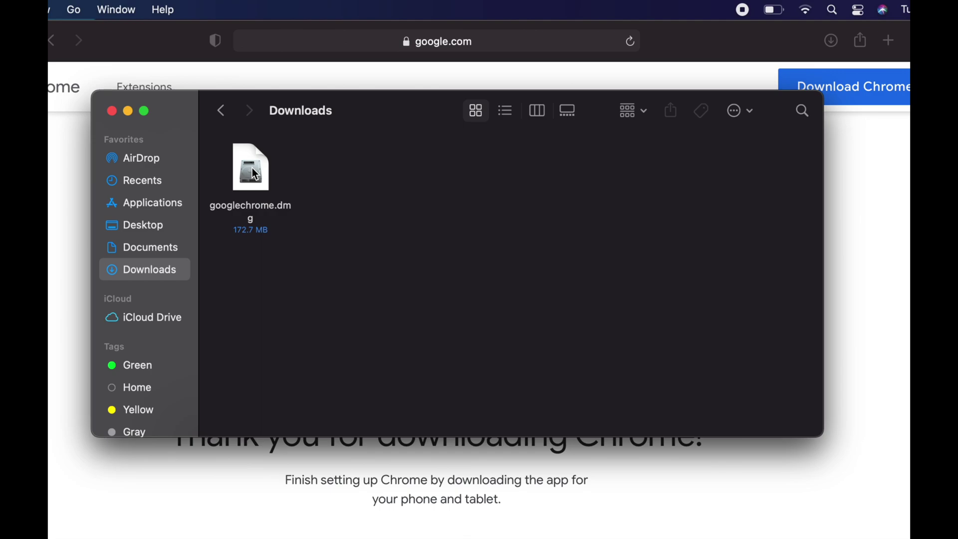
{"action": "left_click", "coordinate": [255, 175]}
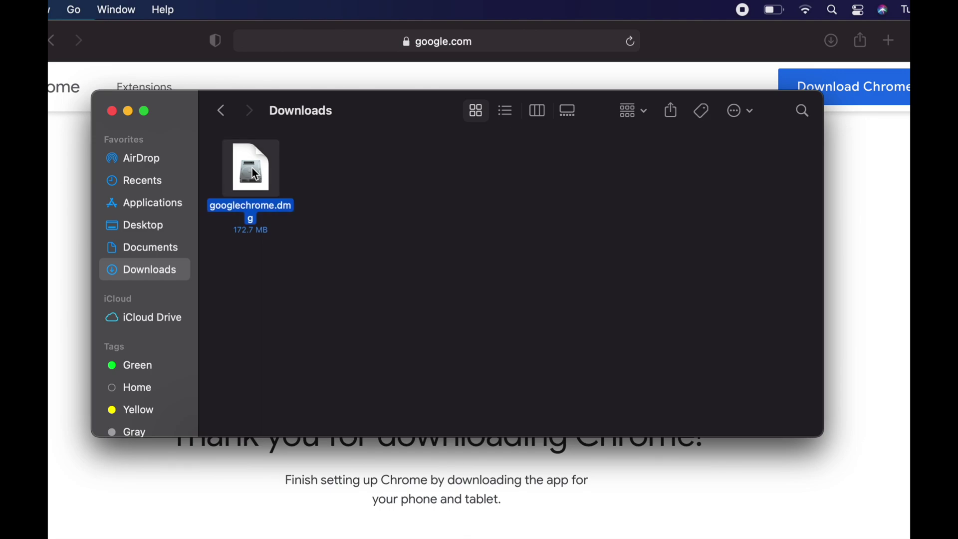
{"action": "left_click_drag", "start_coordinate": [253, 169], "coordinate": [322, 176]}
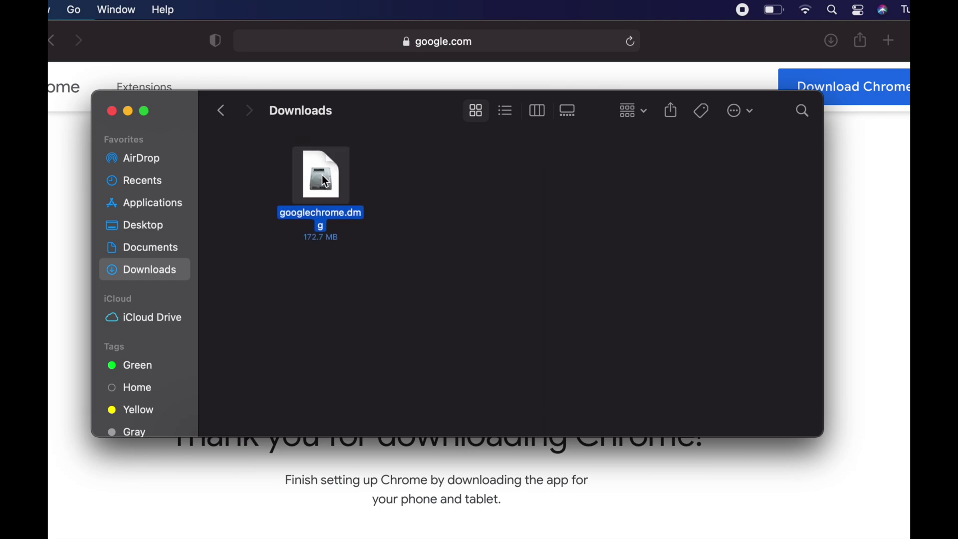
Mount googlechrome.dmg and drag Google Chrome onto the Applications folder shortcut.
{"action": "double_click", "coordinate": [326, 182]}
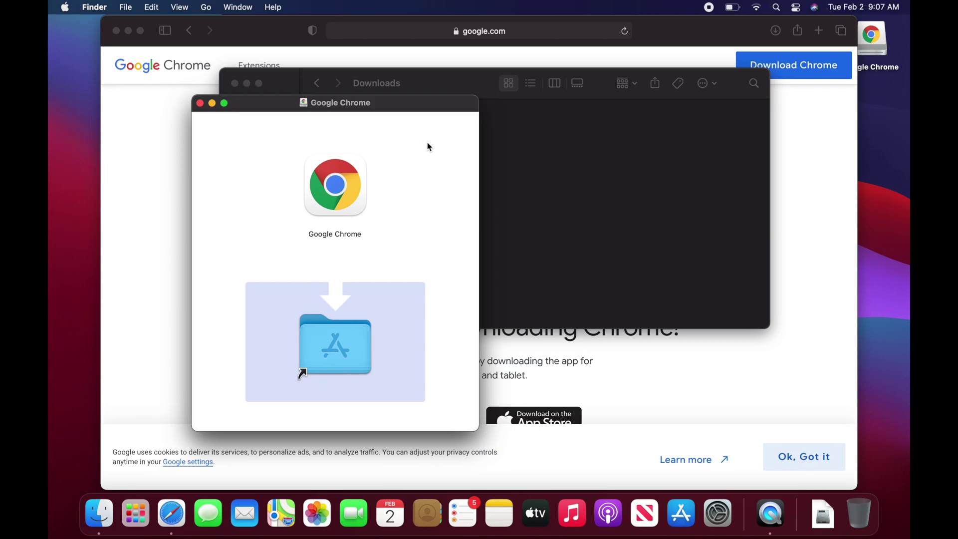
{"action": "left_click_drag", "start_coordinate": [351, 108], "coordinate": [511, 57]}
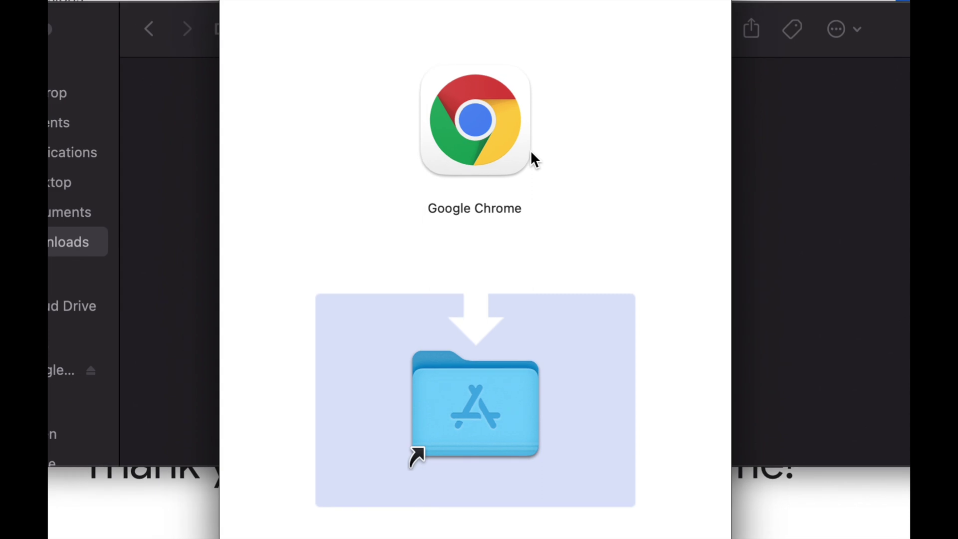
{"action": "left_click_drag", "start_coordinate": [490, 136], "coordinate": [505, 385]}
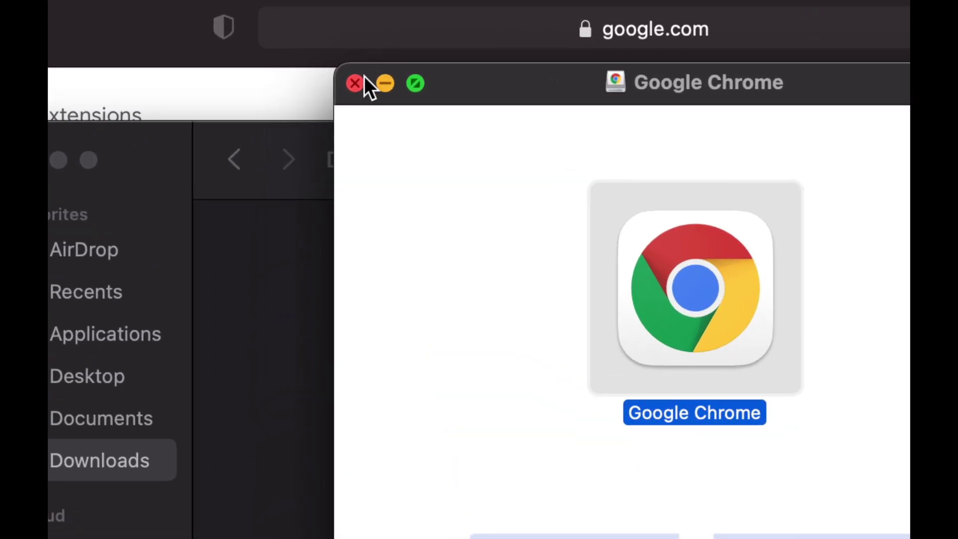
Close the installer window and launch Google Chrome from Applications, confirming it may open.
{"action": "left_click", "coordinate": [356, 82]}
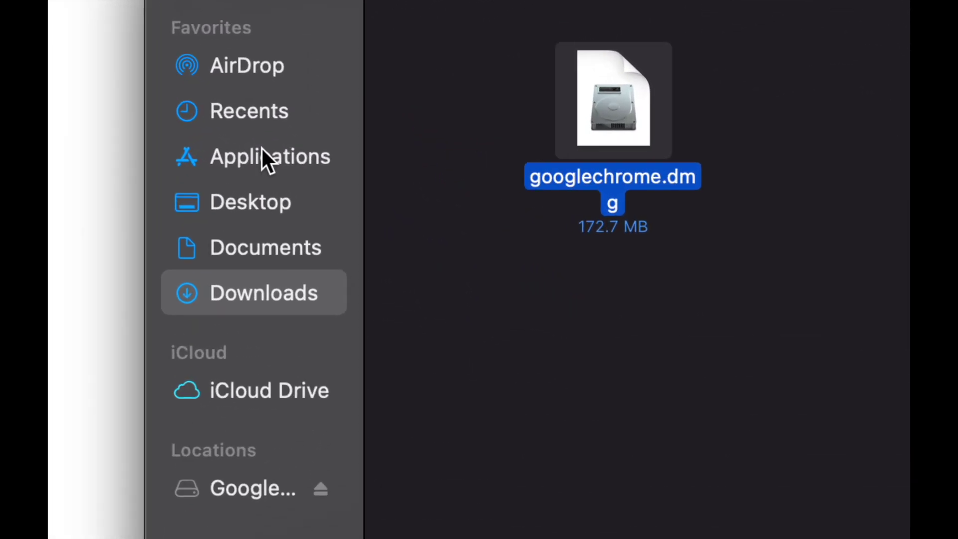
{"action": "left_click", "coordinate": [279, 149]}
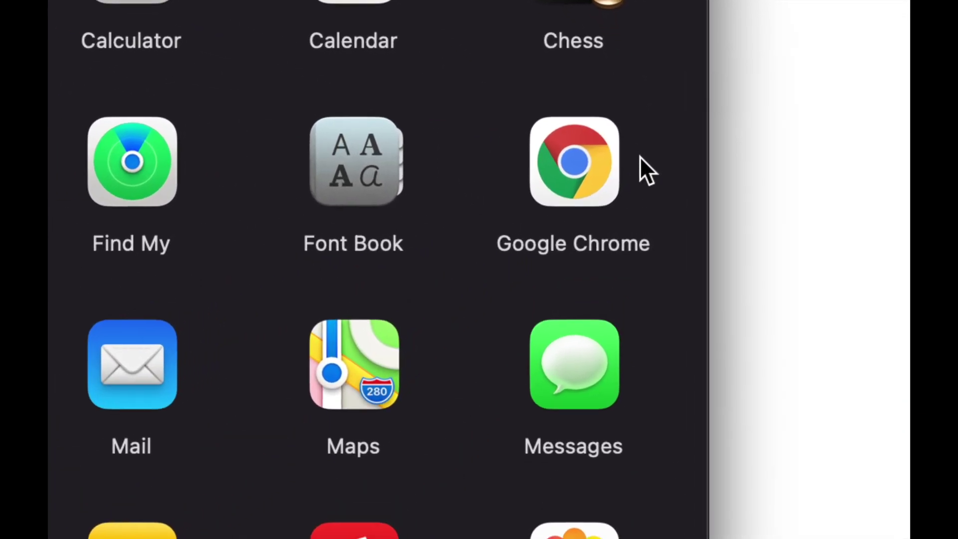
{"action": "double_click", "coordinate": [589, 152]}
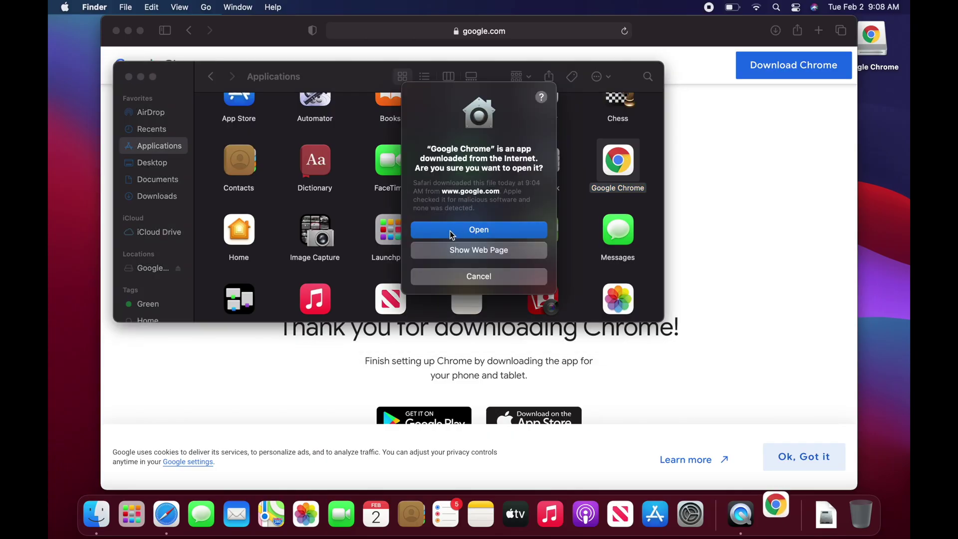
{"action": "left_click", "coordinate": [461, 231]}
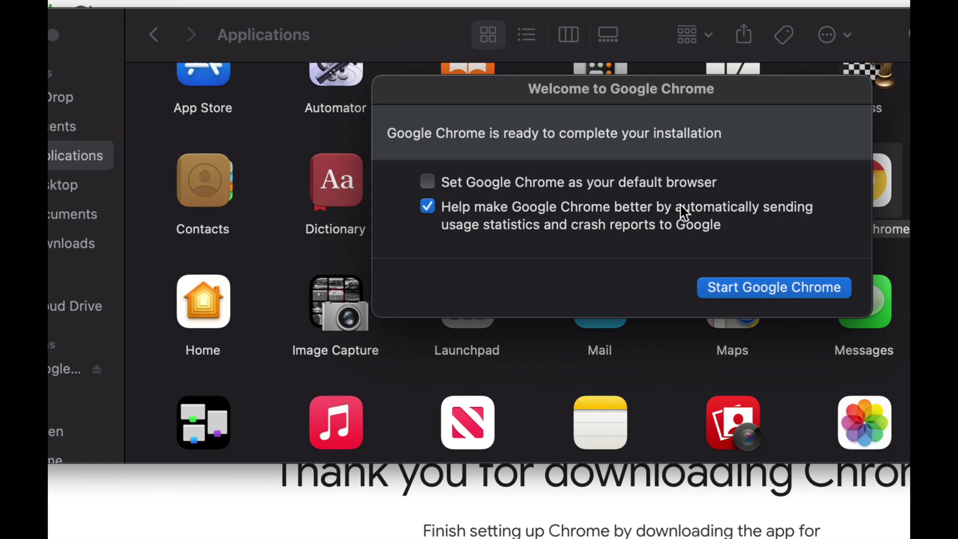
Start Google Chrome, dismiss both Chrome notification banners, and reposition the Welcome to Chrome window.
{"action": "left_click", "coordinate": [774, 288]}
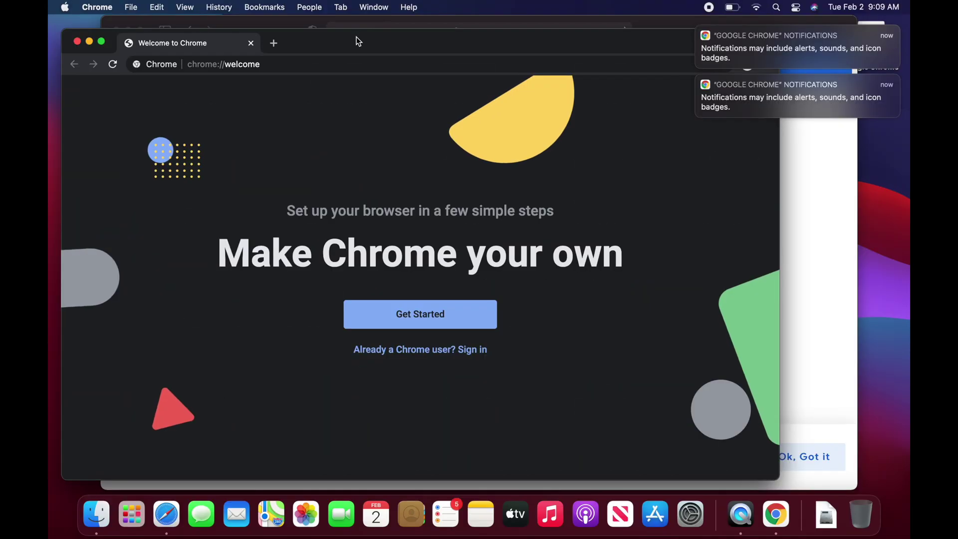
{"action": "left_click_drag", "start_coordinate": [355, 40], "coordinate": [396, 43]}
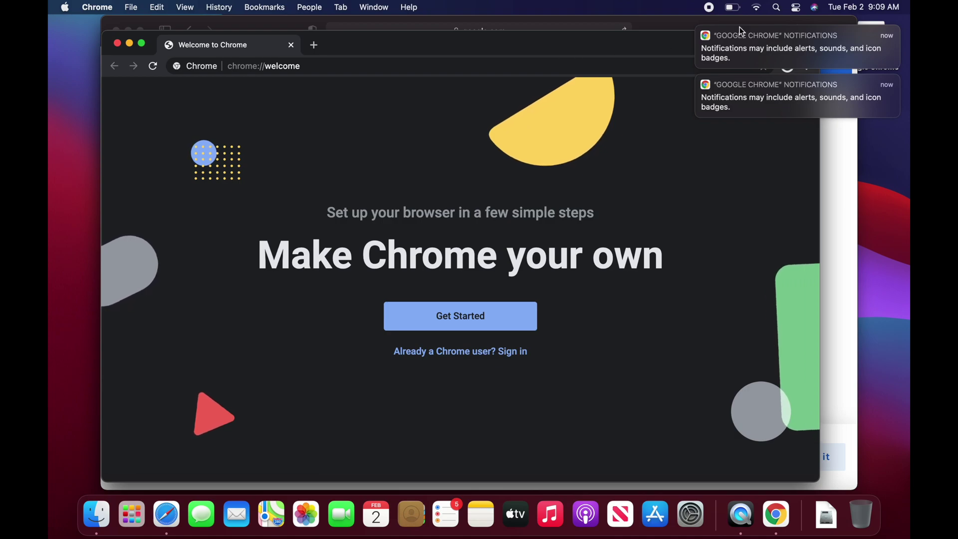
{"action": "mouse_move", "coordinate": [776, 96]}
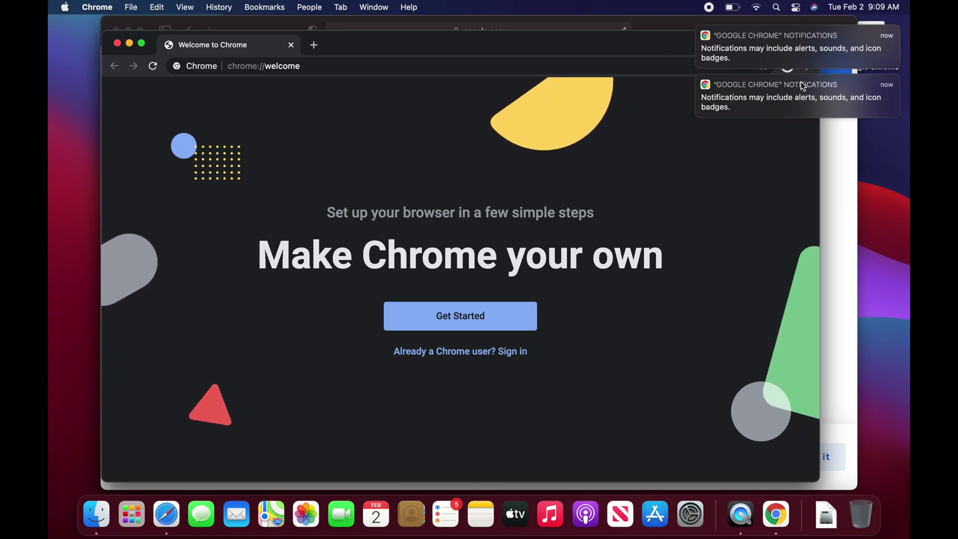
{"action": "mouse_move", "coordinate": [816, 54]}
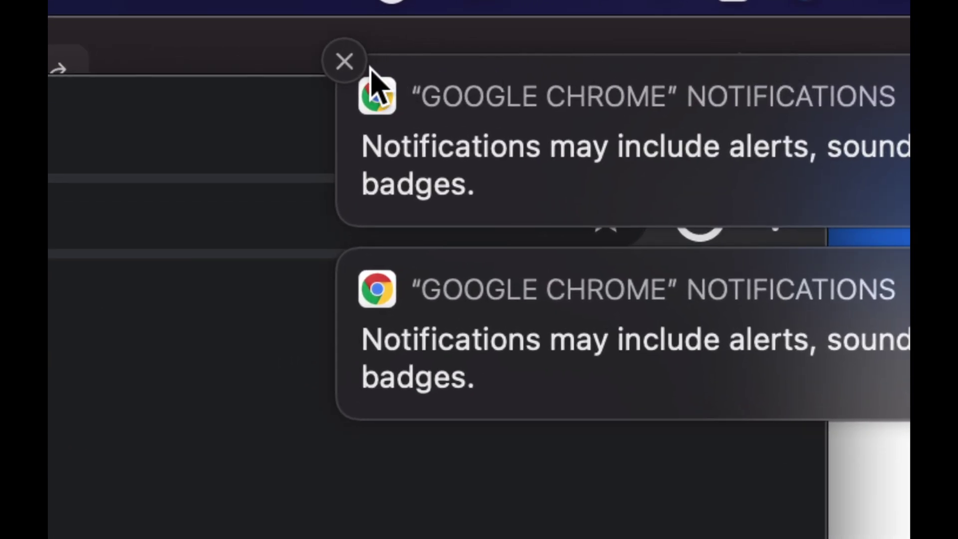
{"action": "left_click", "coordinate": [346, 62]}
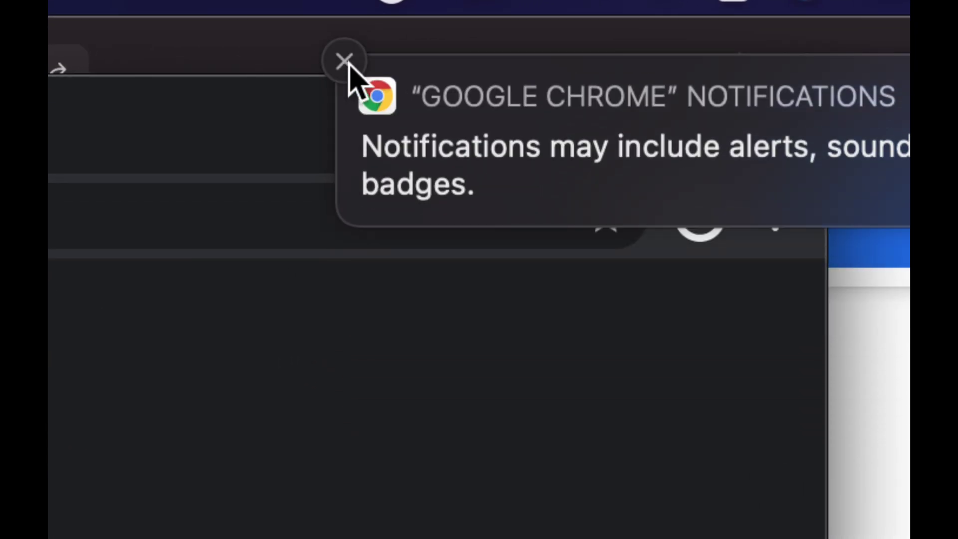
{"action": "left_click", "coordinate": [349, 65]}
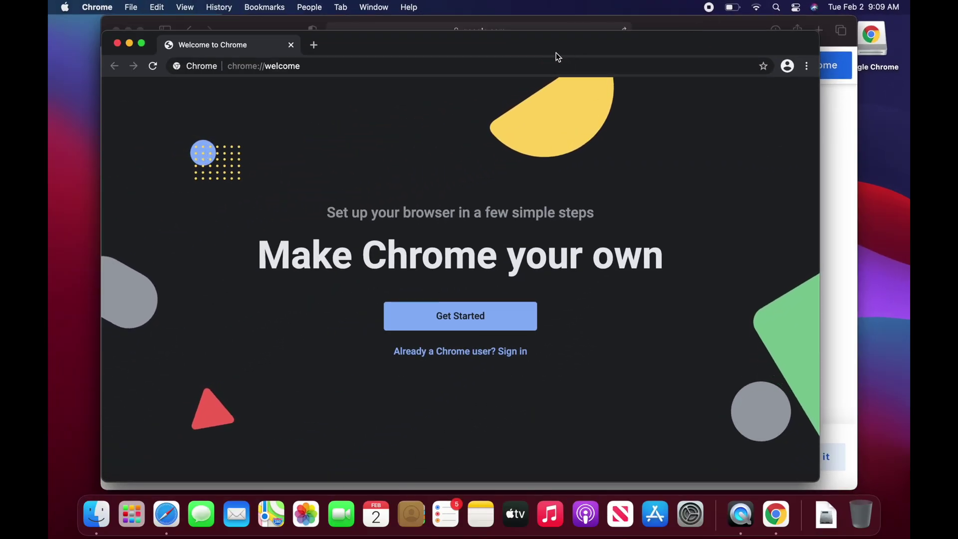
{"action": "left_click_drag", "start_coordinate": [551, 52], "coordinate": [524, 19]}
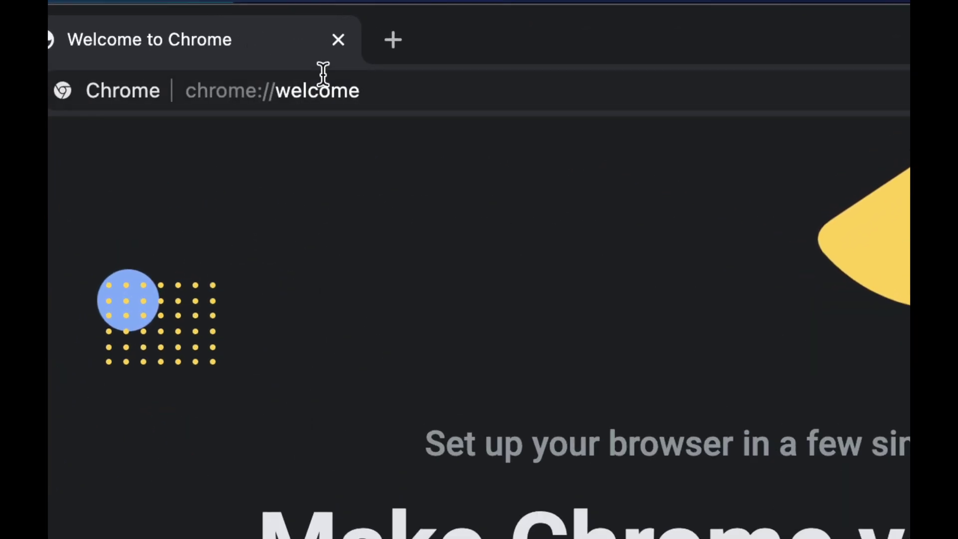
Load google.com from Chrome's address bar.
{"action": "left_click", "coordinate": [268, 49]}
{"action": "type", "text": "google.com"}
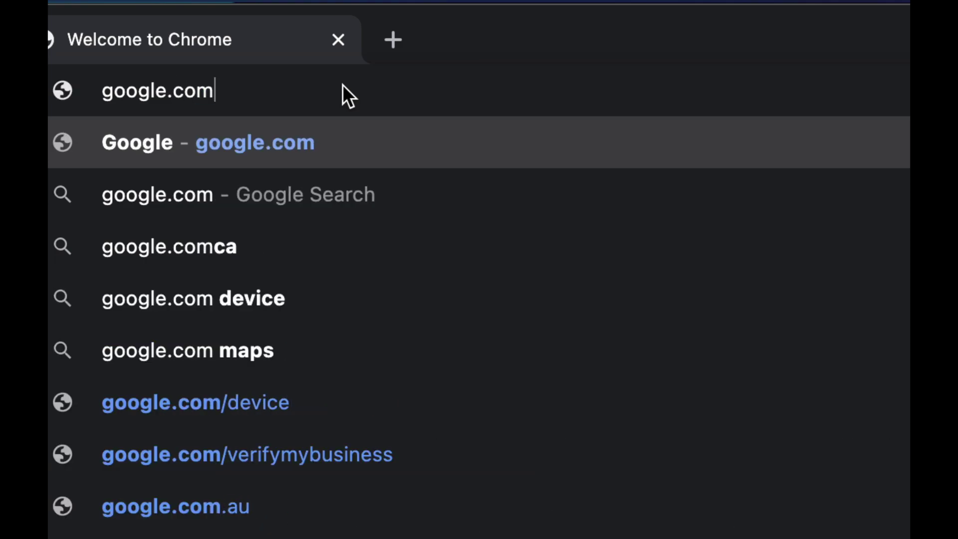
{"action": "key", "text": "Return"}
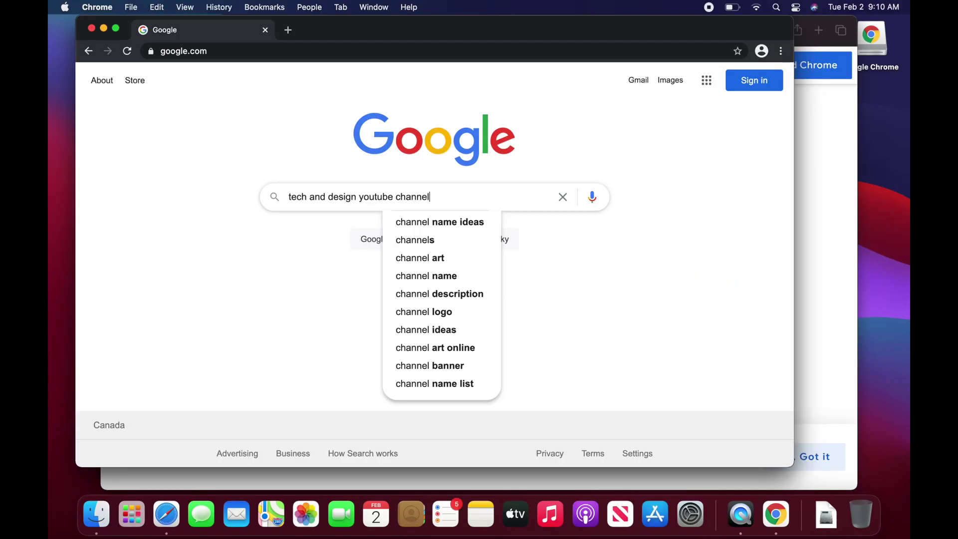
Search Google for 'tech and design youtube channel', then open and dismiss the Apple menu.
{"action": "key", "text": "Return"}
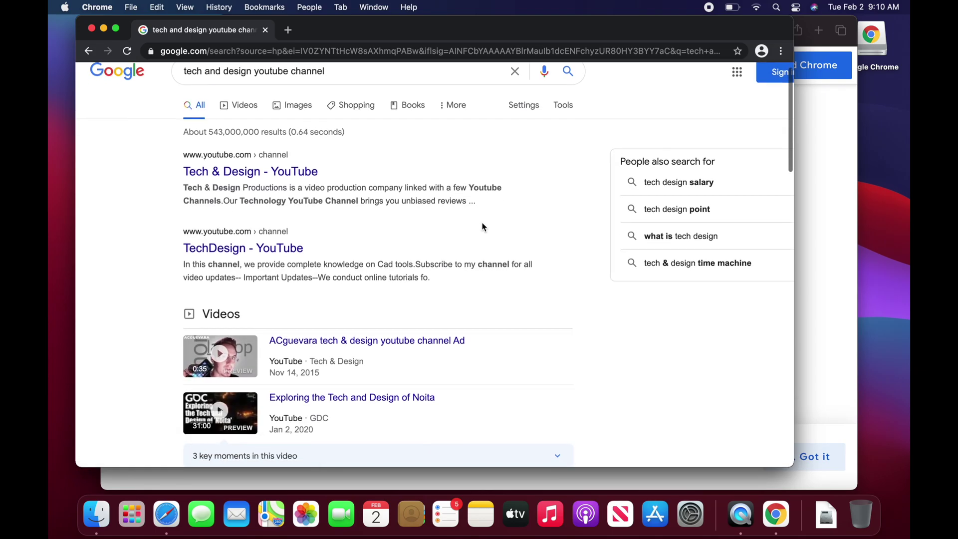
{"action": "scroll", "coordinate": [483, 225], "scroll_direction": "down", "scroll_amount": 1}
{"action": "scroll", "coordinate": [482, 227], "scroll_direction": "up", "scroll_amount": 1}
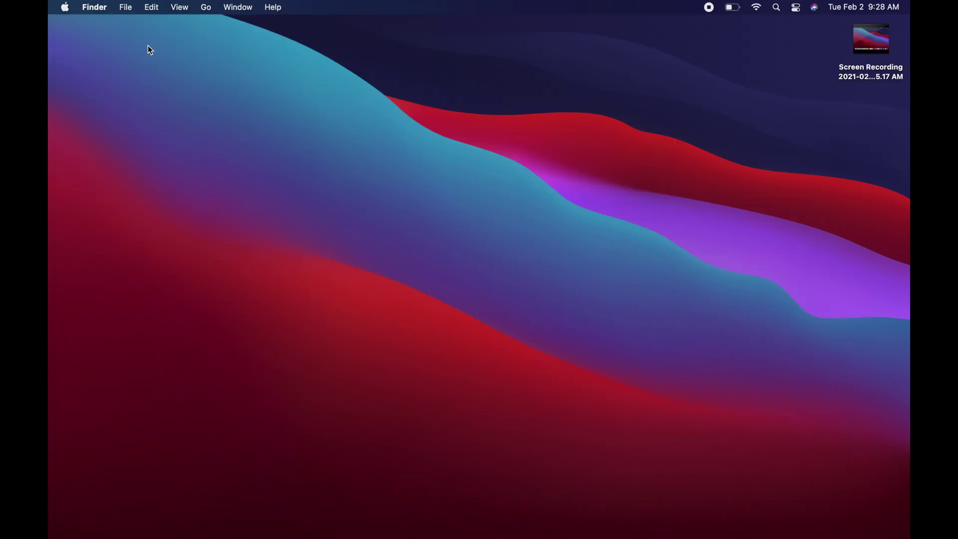
{"action": "left_click", "coordinate": [65, 7]}
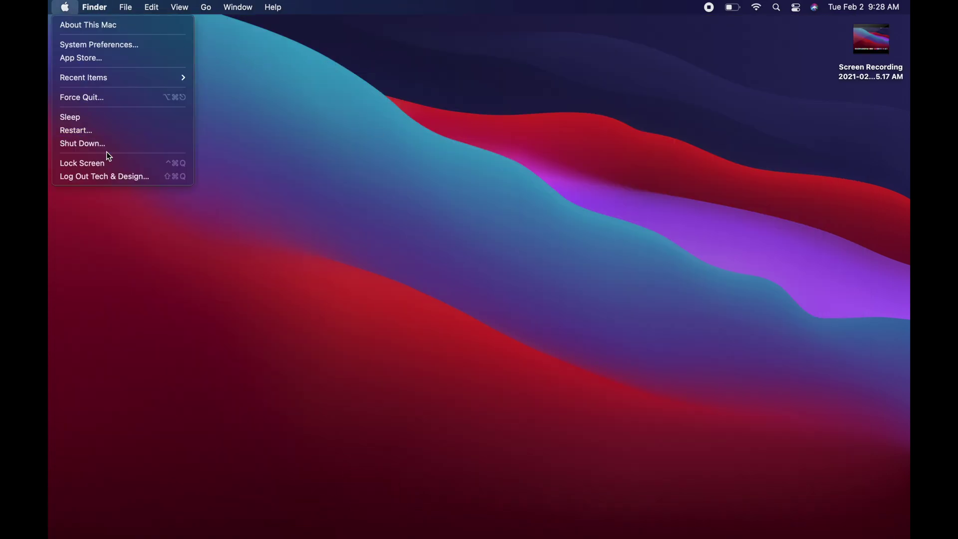
{"action": "left_click", "coordinate": [637, 125]}
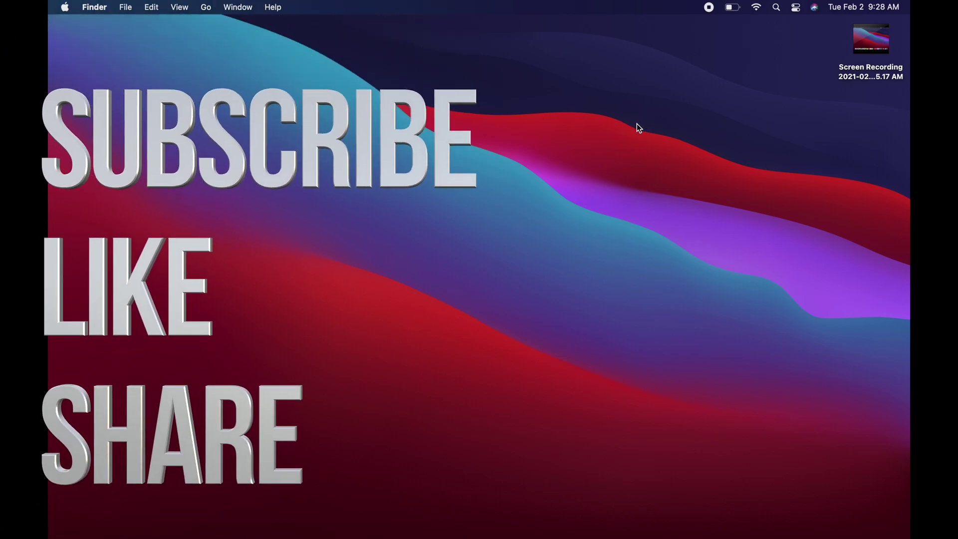